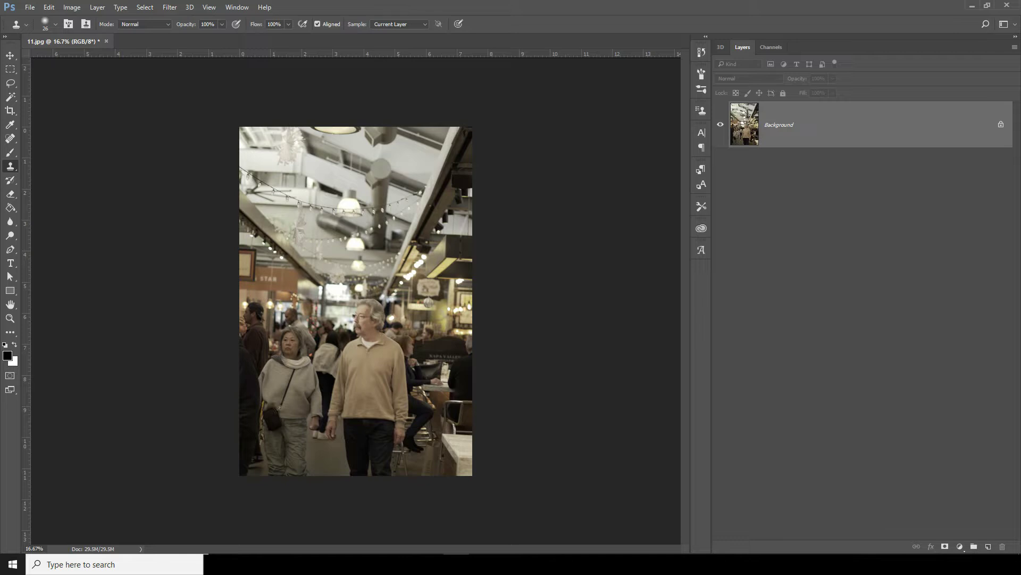
Convert the locked Background into a regular layer named Layer 0 and duplicate it.
{"action": "double_click", "coordinate": [782, 125]}
{"action": "left_click", "coordinate": [671, 149]}
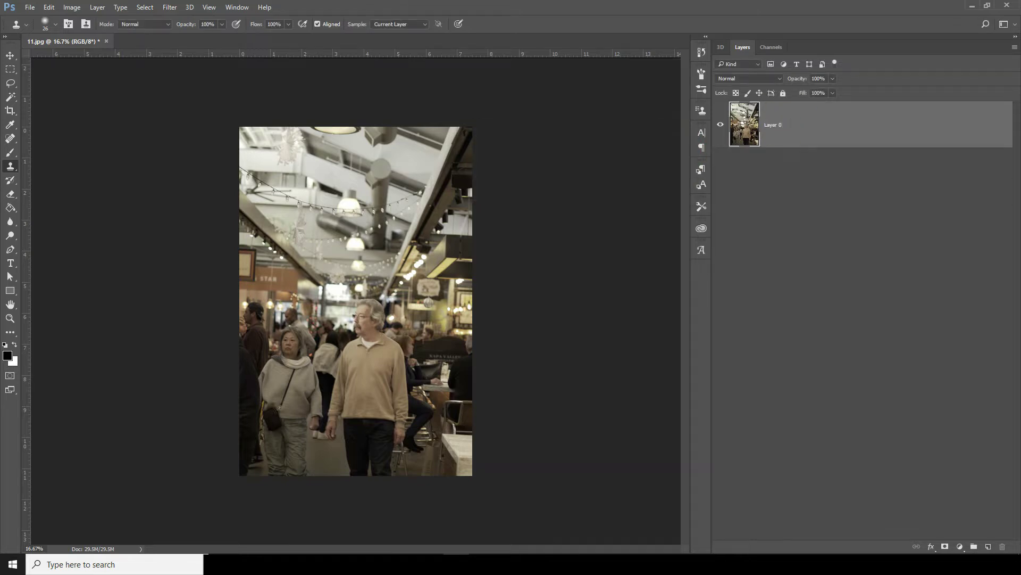
{"action": "left_click_drag", "start_coordinate": [745, 125], "coordinate": [988, 546]}
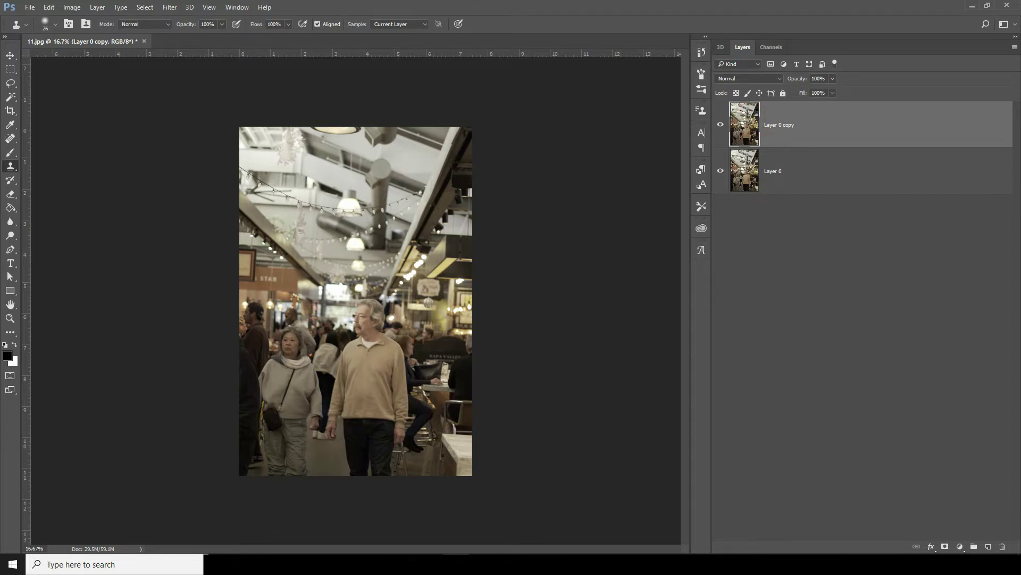
Open the Camera Raw Filter on Layer 0 copy and set Exposure to -0.30, Clarity to +40 and Dehaze to +43.
{"action": "left_click", "coordinate": [169, 7]}
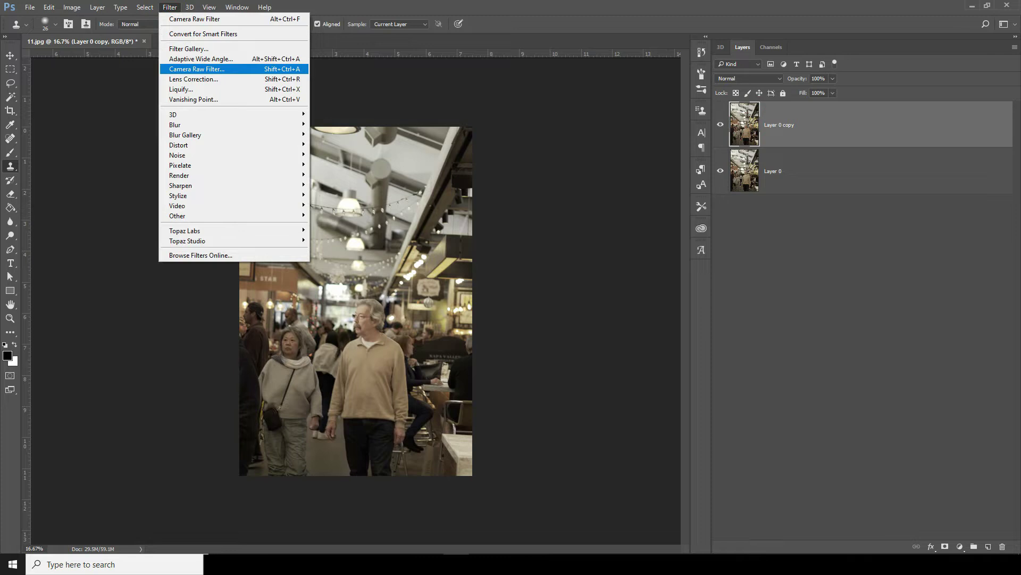
{"action": "left_click", "coordinate": [197, 69]}
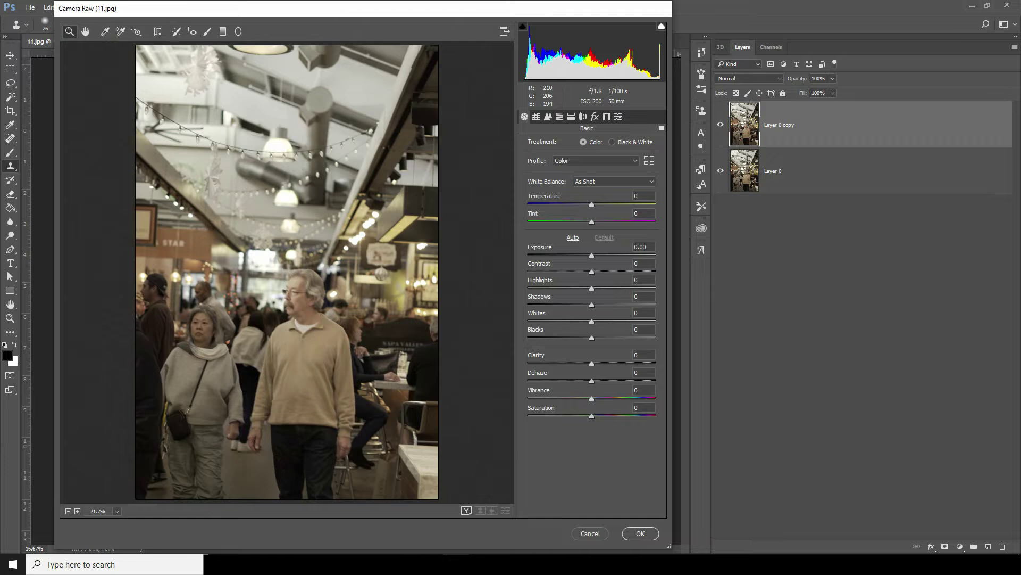
{"action": "left_click_drag", "start_coordinate": [592, 255], "coordinate": [585, 256]}
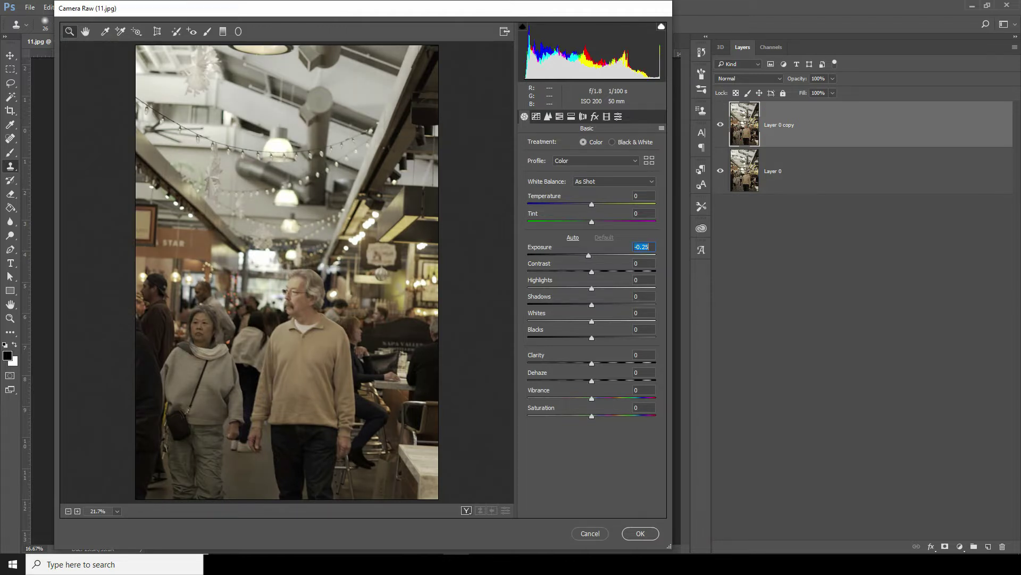
{"action": "left_click_drag", "start_coordinate": [591, 363], "coordinate": [618, 381]}
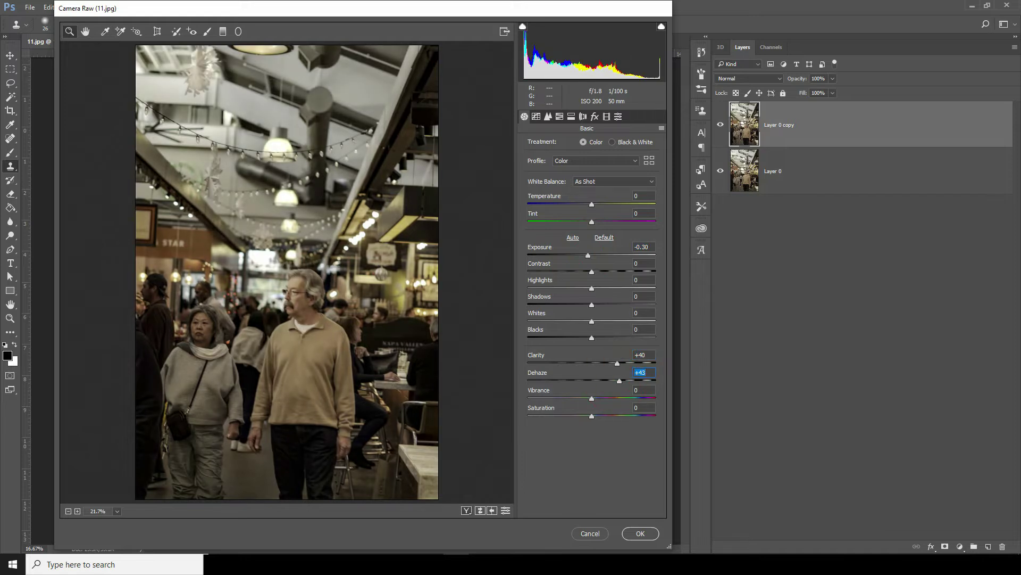
Set Highlights to -78 and Shadows to +25, and raise Exposure to +0.15.
{"action": "left_click_drag", "start_coordinate": [592, 289], "coordinate": [607, 305]}
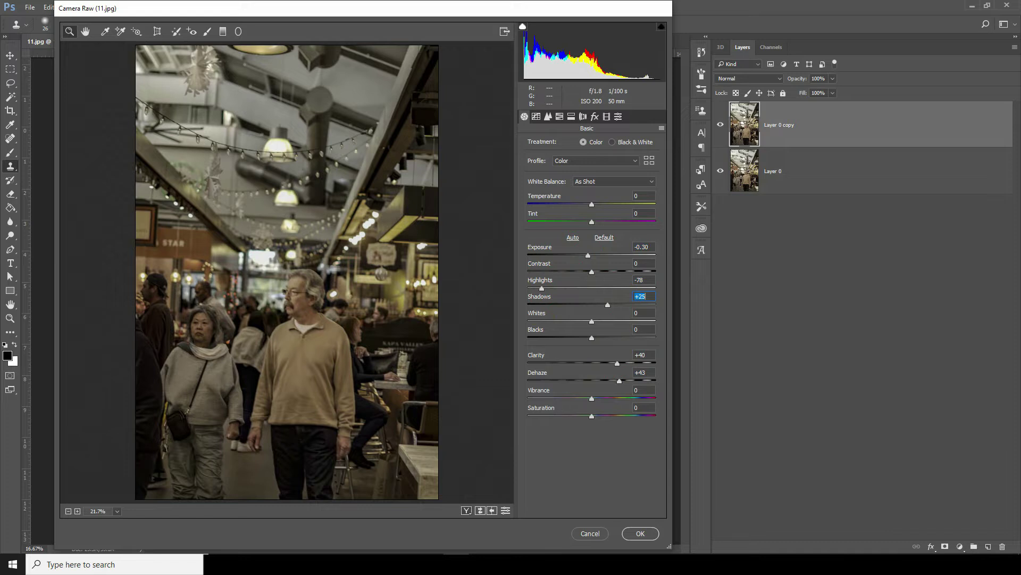
{"action": "left_click_drag", "start_coordinate": [588, 255], "coordinate": [591, 256]}
{"action": "key", "text": "Up"}
{"action": "key", "text": "Up"}
{"action": "key", "text": "Up"}
{"action": "key", "text": "Up"}
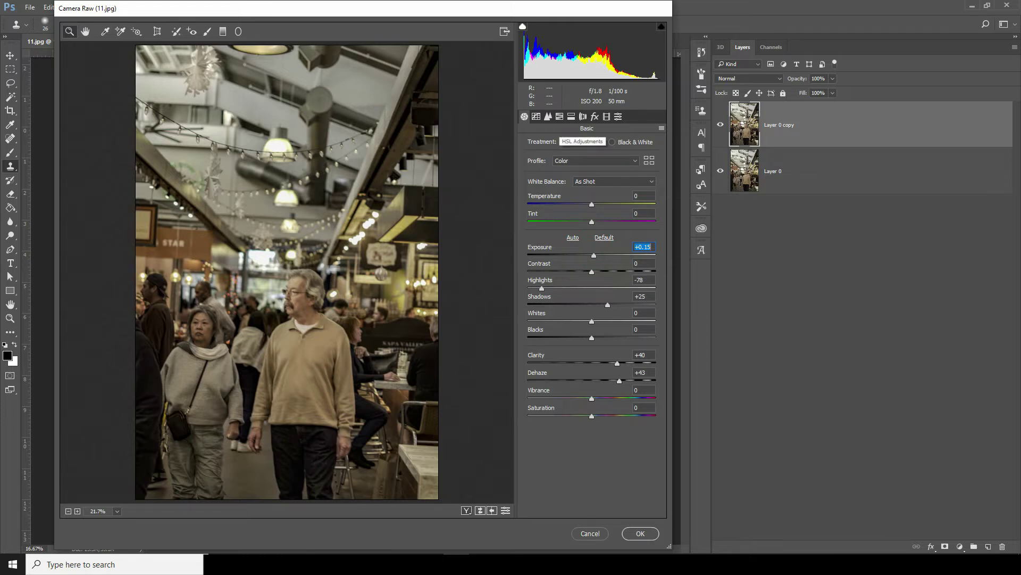
In the HSL hue adjustments, set Reds to -62, Oranges to -56 and Yellows to -18.
{"action": "left_click", "coordinate": [559, 116]}
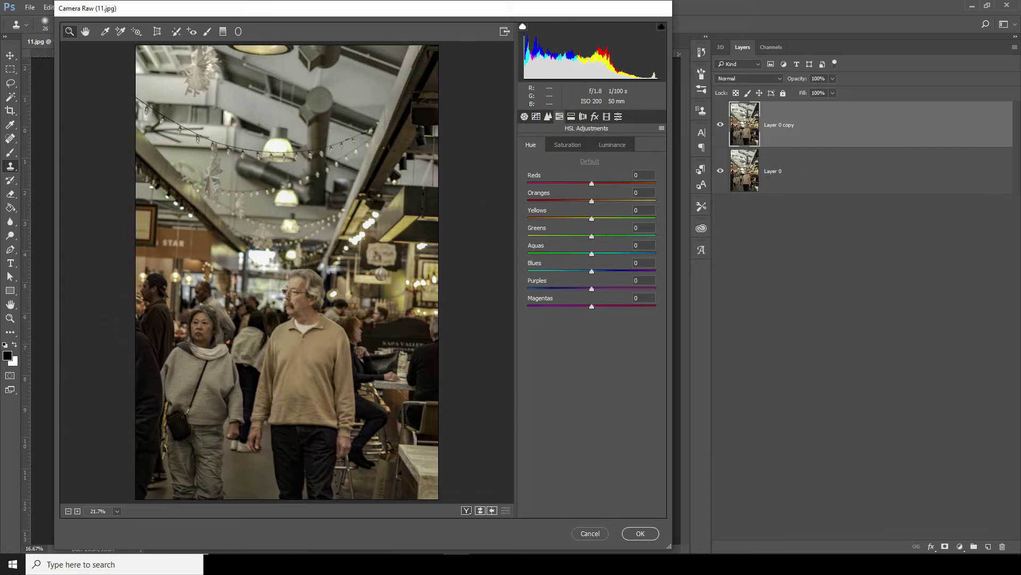
{"action": "left_click_drag", "start_coordinate": [592, 183], "coordinate": [557, 201]}
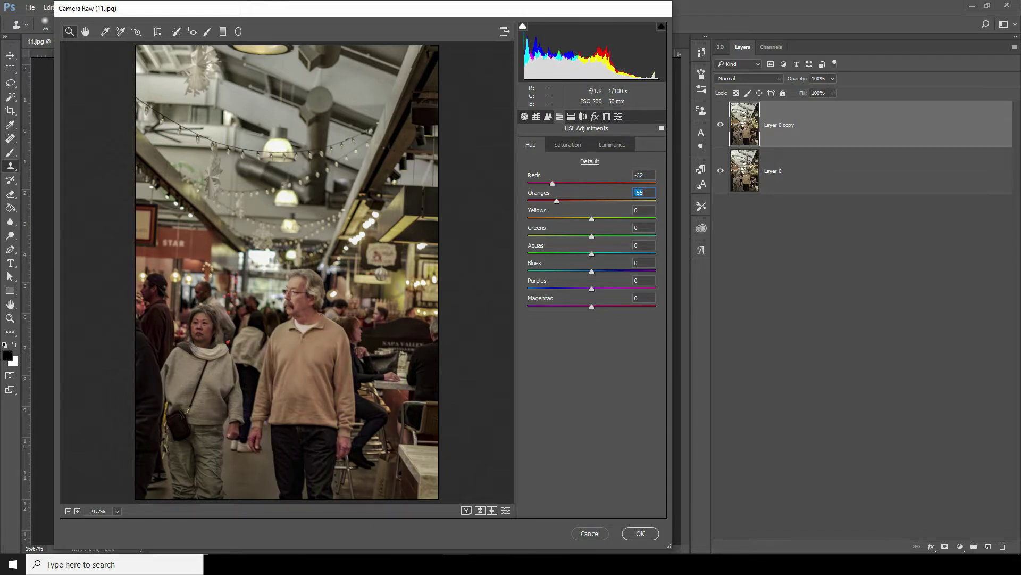
{"action": "key", "text": "Tab"}
{"action": "left_click", "coordinate": [580, 218]}
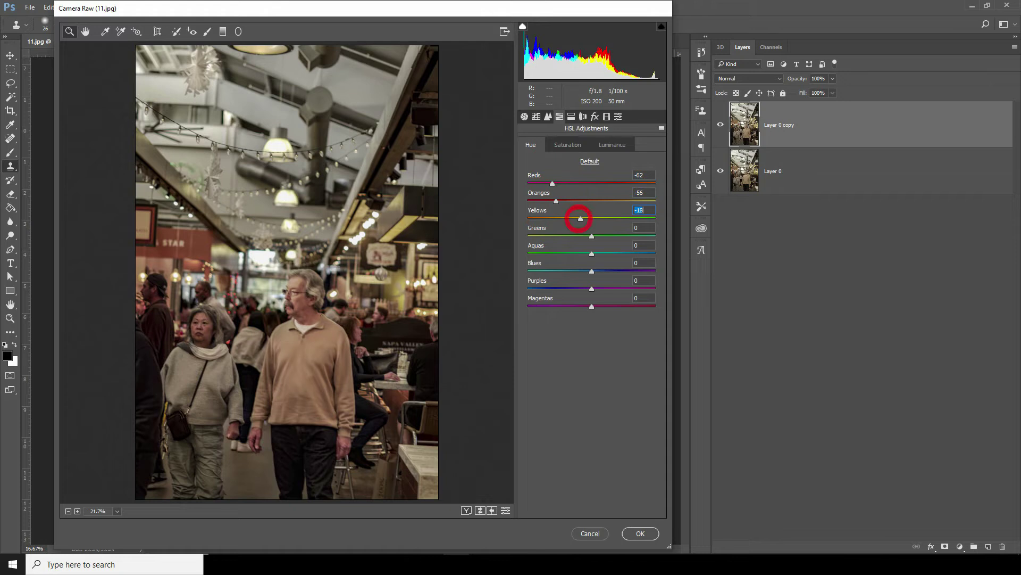
Set the hue of Greens to +36, Aquas to +48, Blues to -53 and Purples to -11, and lower the Magentas hue.
{"action": "left_click_drag", "start_coordinate": [592, 236], "coordinate": [583, 288]}
{"action": "left_click", "coordinate": [595, 253]}
{"action": "left_click", "coordinate": [584, 289]}
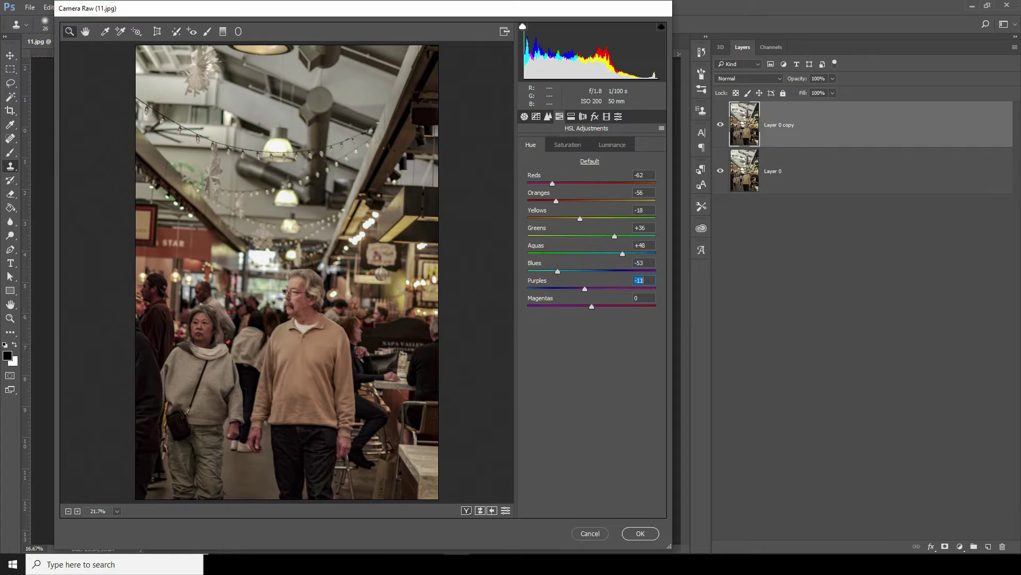
{"action": "left_click", "coordinate": [573, 306]}
In the HSL saturation adjustments, set Reds to +16 and Oranges to +54.
{"action": "left_click", "coordinate": [568, 145]}
{"action": "mouse_move", "coordinate": [591, 183]}
{"action": "left_mouse_down"}
{"action": "mouse_move", "coordinate": [611, 183]}
{"action": "mouse_move", "coordinate": [602, 183]}
{"action": "left_mouse_up"}
{"action": "key", "text": "Tab"}
{"action": "type", "text": "55"}
{"action": "key", "text": "Return"}
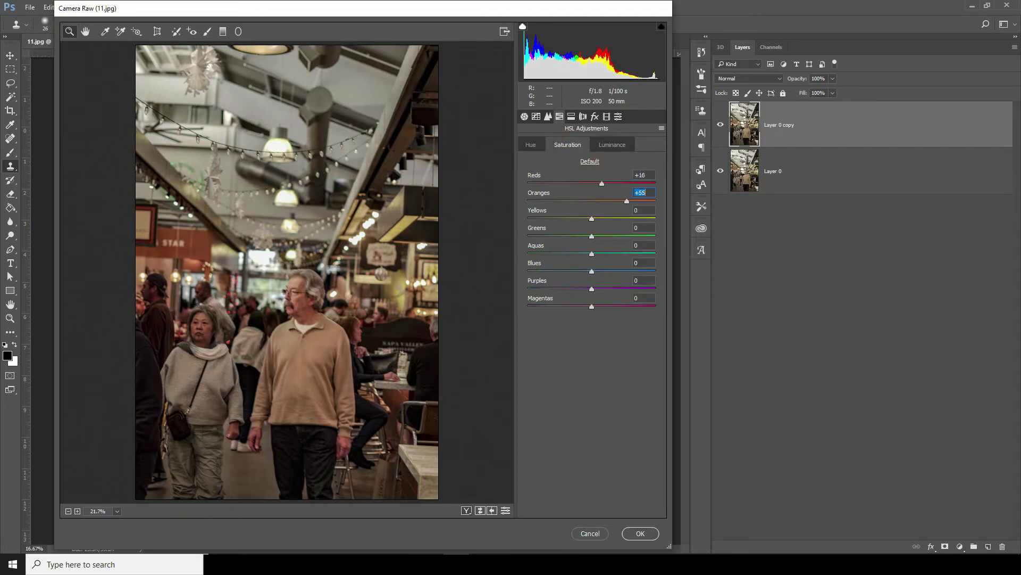
Set the saturation of Yellows to +23, Greens to +45, Aquas to +45, Blues to +51, Purples to +9 and Magentas to +18.
{"action": "key", "text": "Tab"}
{"action": "type", "text": "23"}
{"action": "key", "text": "Tab"}
{"action": "type", "text": "45"}
{"action": "key", "text": "Tab"}
{"action": "type", "text": "53"}
{"action": "key", "text": "Return"}
{"action": "left_click_drag", "start_coordinate": [625, 253], "coordinate": [603, 306]}
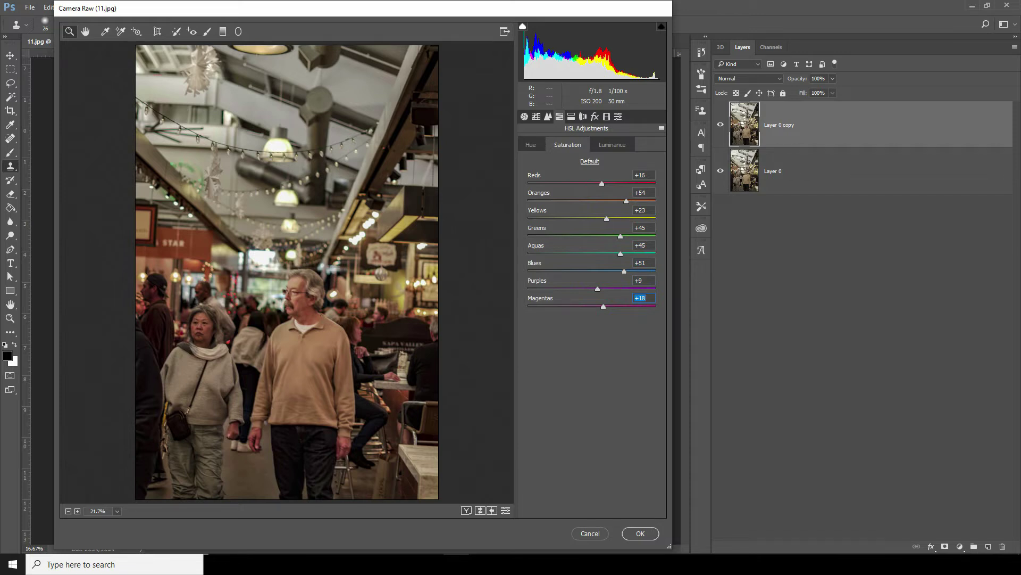
Cool the white balance in the Basic adjustments by setting Temperature to -22.
{"action": "left_click", "coordinate": [524, 116]}
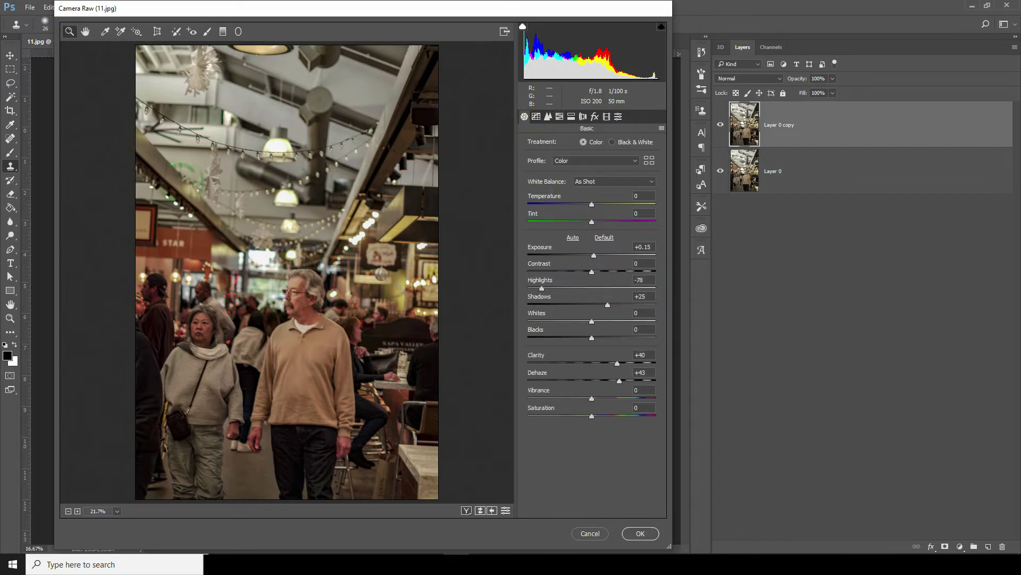
{"action": "left_click_drag", "start_coordinate": [592, 204], "coordinate": [581, 203]}
{"action": "key", "text": "Down"}
{"action": "key", "text": "Down"}
{"action": "key", "text": "Down"}
{"action": "key", "text": "Down"}
{"action": "key", "text": "Down"}
{"action": "key", "text": "Down"}
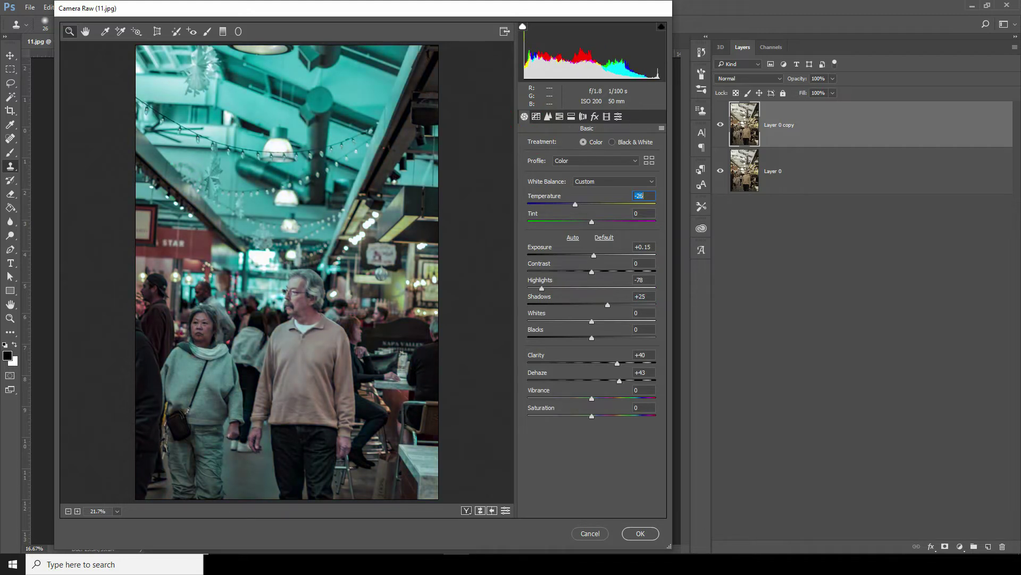
{"action": "key", "text": "Down"}
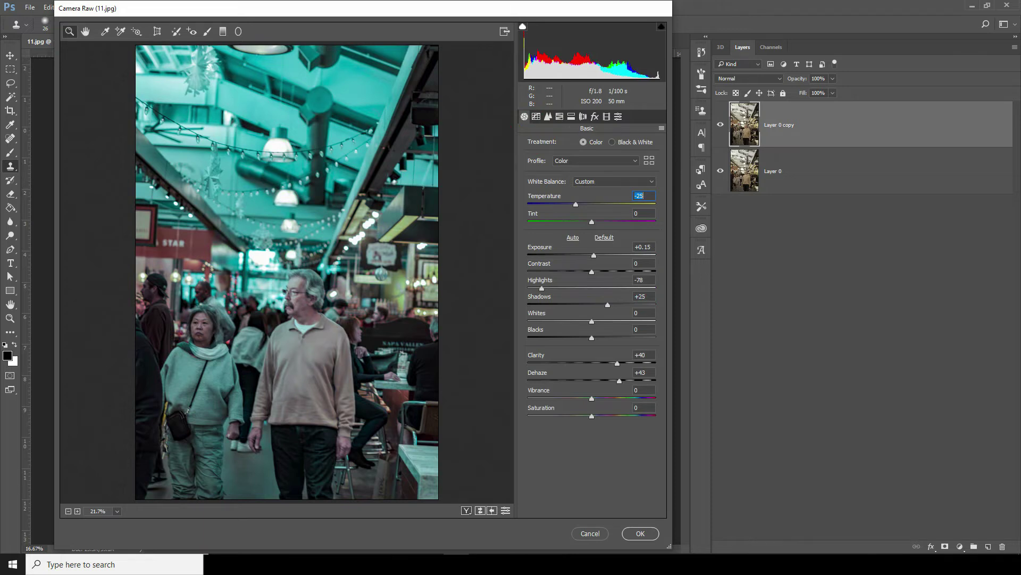
{"action": "key", "text": "Up"}
{"action": "key", "text": "Up"}
{"action": "key", "text": "Up"}
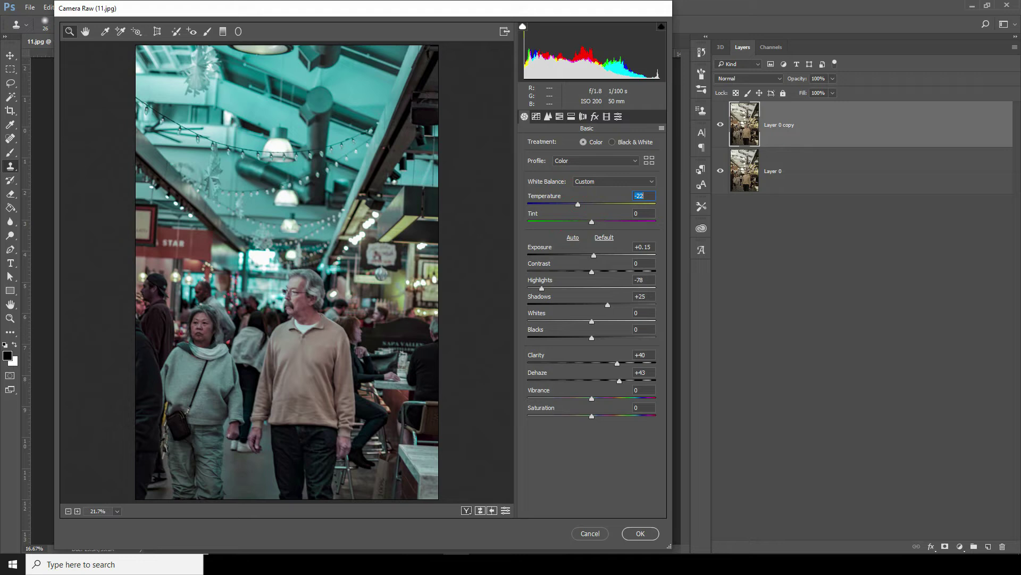
Set the overall Saturation to +28 and lower Exposure to -0.15.
{"action": "left_click_drag", "start_coordinate": [592, 416], "coordinate": [617, 415]}
{"action": "key", "text": "shift+Down"}
{"action": "key", "text": "Down"}
{"action": "key", "text": "Down"}
{"action": "key", "text": "Down"}
{"action": "key", "text": "Down"}
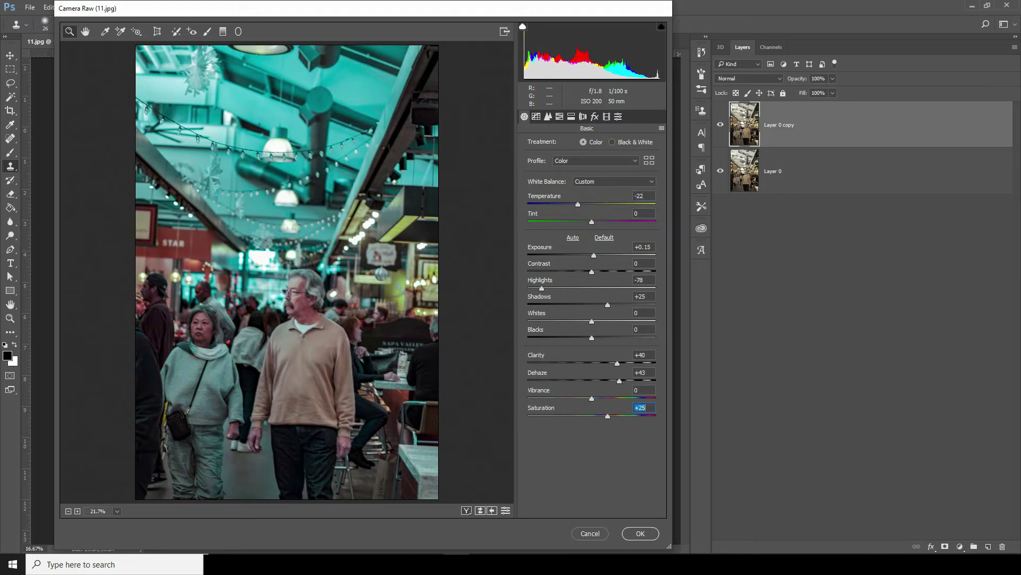
{"action": "key", "text": "Up"}
{"action": "key", "text": "Up"}
{"action": "key", "text": "Up"}
{"action": "key", "text": "Up"}
{"action": "key", "text": "Up"}
{"action": "key", "text": "Up"}
{"action": "key", "text": "Up"}
{"action": "left_click_drag", "start_coordinate": [593, 255], "coordinate": [590, 255]}
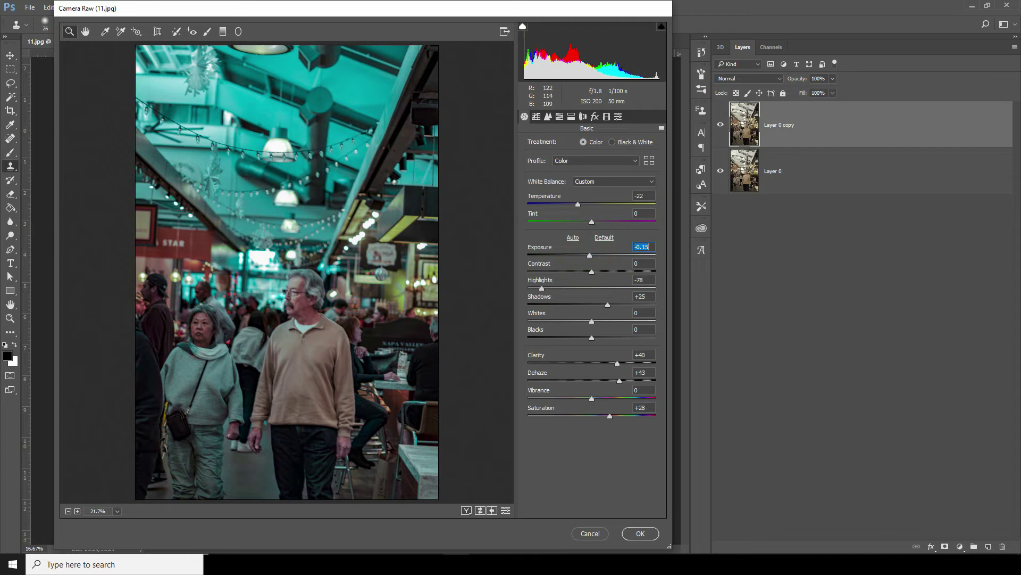
Set the noise reduction Luminance to 22 and raise the sharpening Amount slightly.
{"action": "left_click", "coordinate": [290, 353]}
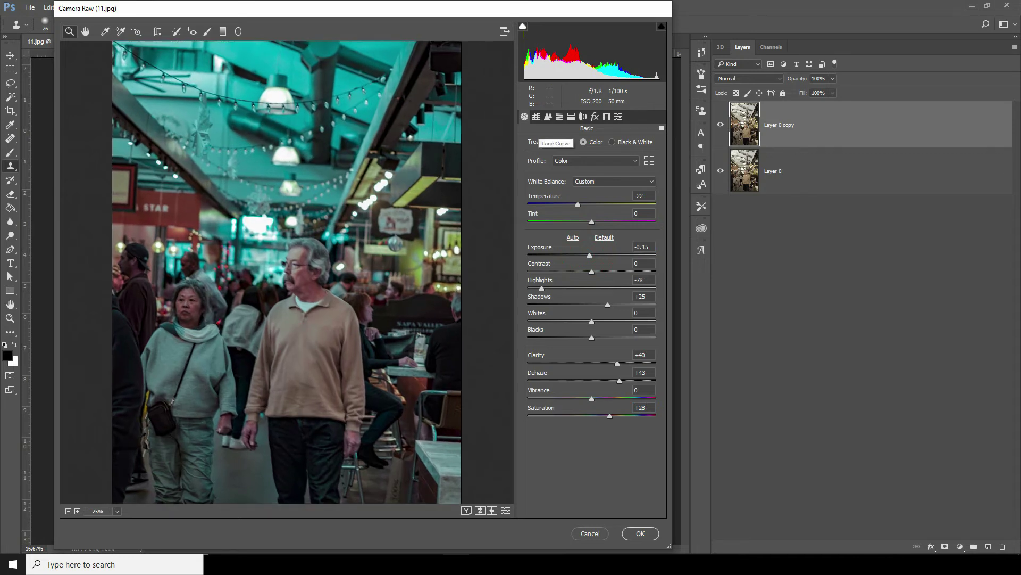
{"action": "left_click", "coordinate": [548, 116]}
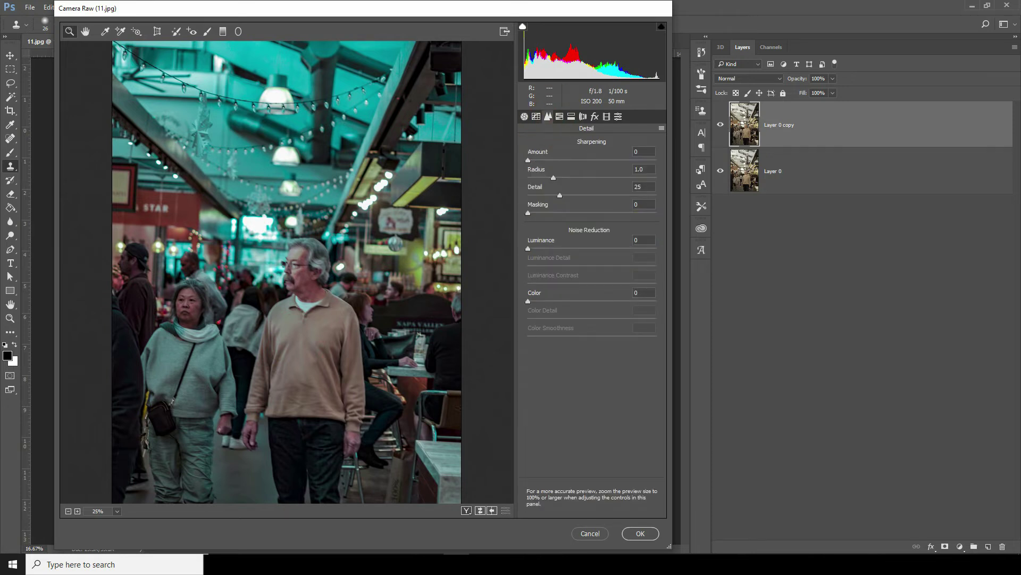
{"action": "left_click_drag", "start_coordinate": [528, 249], "coordinate": [556, 248]}
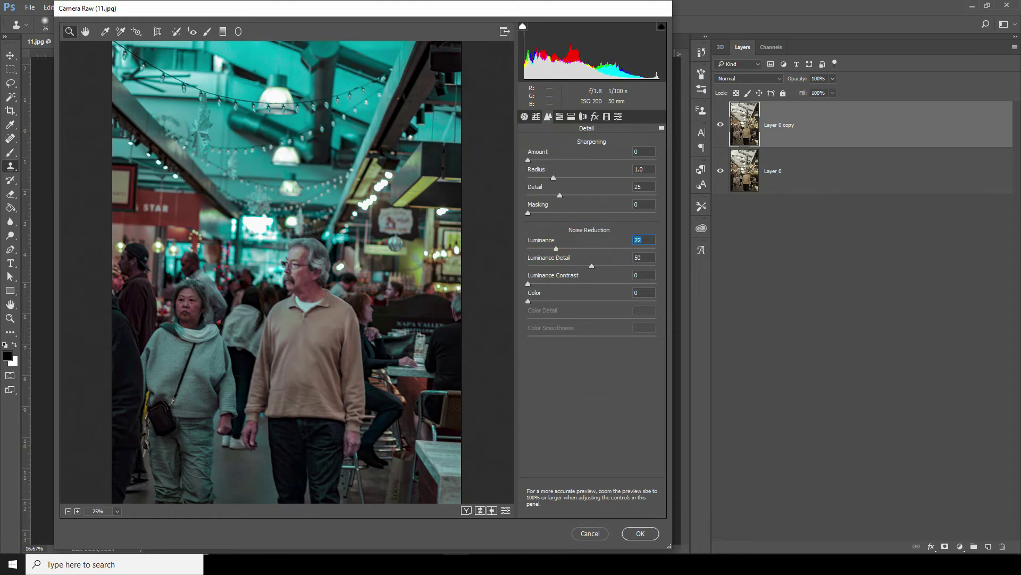
{"action": "left_click", "coordinate": [542, 159]}
Try a brighter Exposure of +0.05 in the Basic adjustments, and return it to -0.15.
{"action": "left_click", "coordinate": [524, 117]}
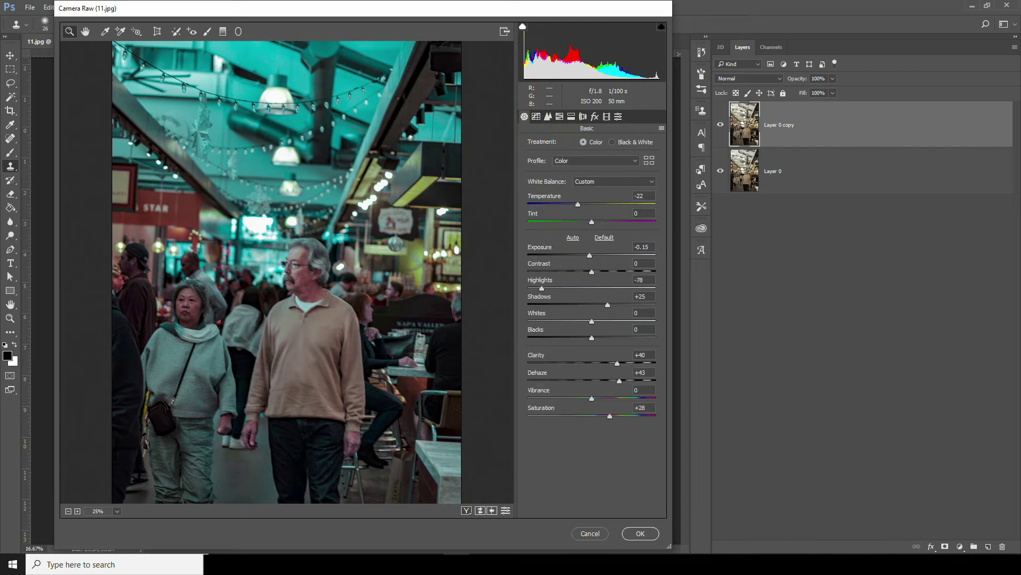
{"action": "left_click_drag", "start_coordinate": [589, 255], "coordinate": [591, 254]}
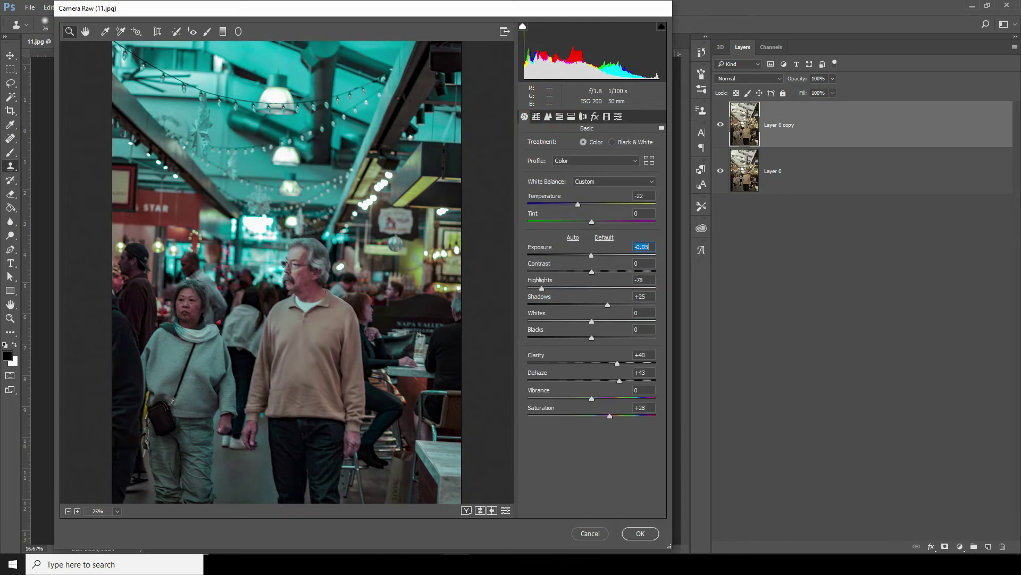
{"action": "left_click", "coordinate": [592, 256]}
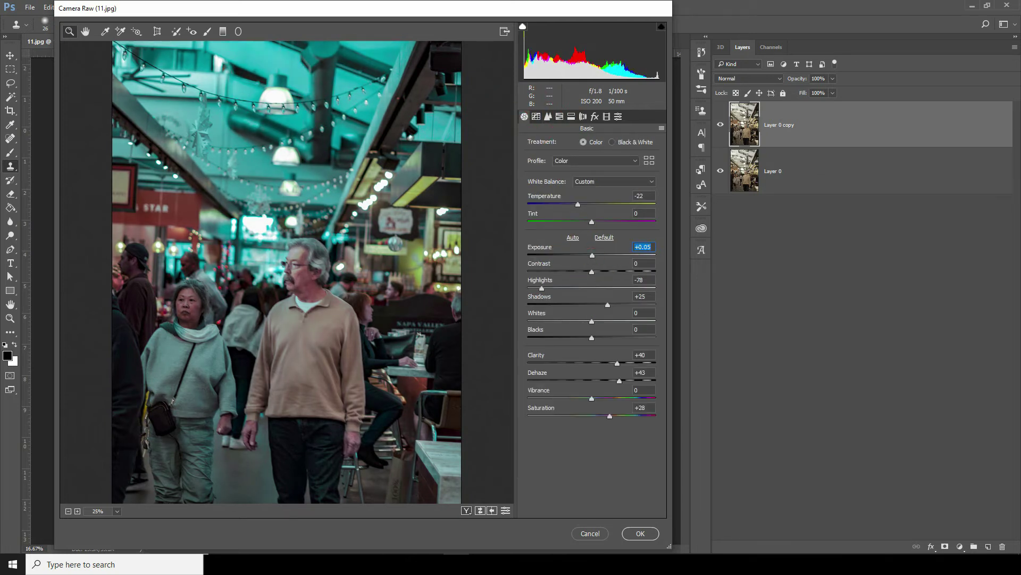
{"action": "key", "text": "Down"}
{"action": "key", "text": "Down"}
{"action": "key", "text": "Down"}
{"action": "key", "text": "Down"}
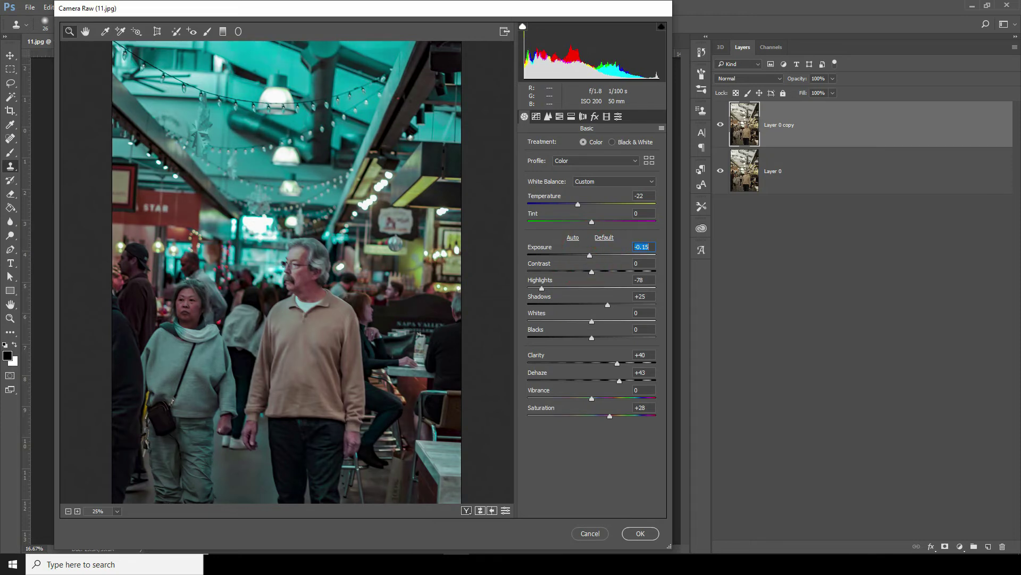
Lower Temperature slightly further and apply the Camera Raw adjustments to Layer 0 copy.
{"action": "left_click", "coordinate": [68, 511]}
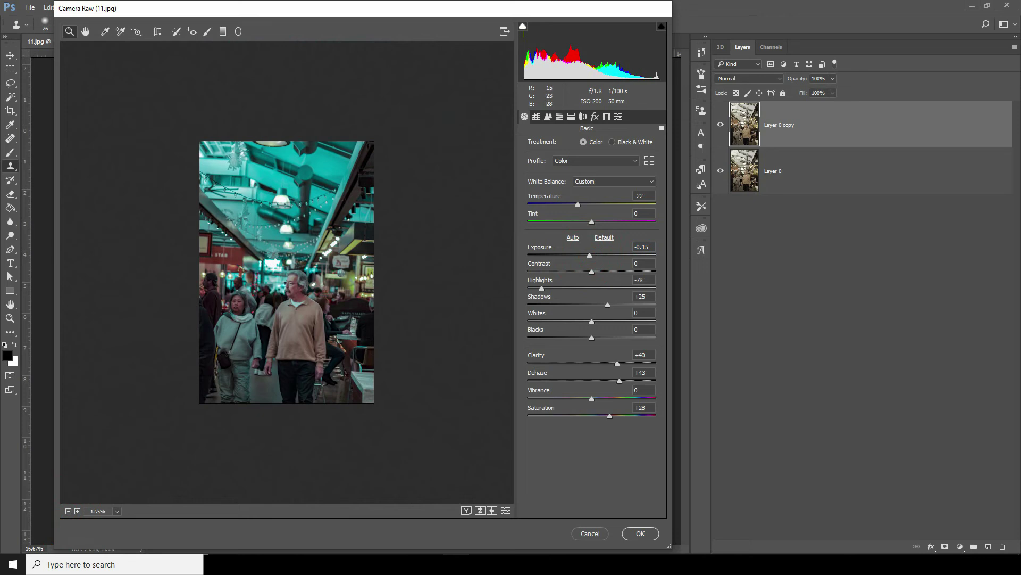
{"action": "left_click", "coordinate": [329, 327]}
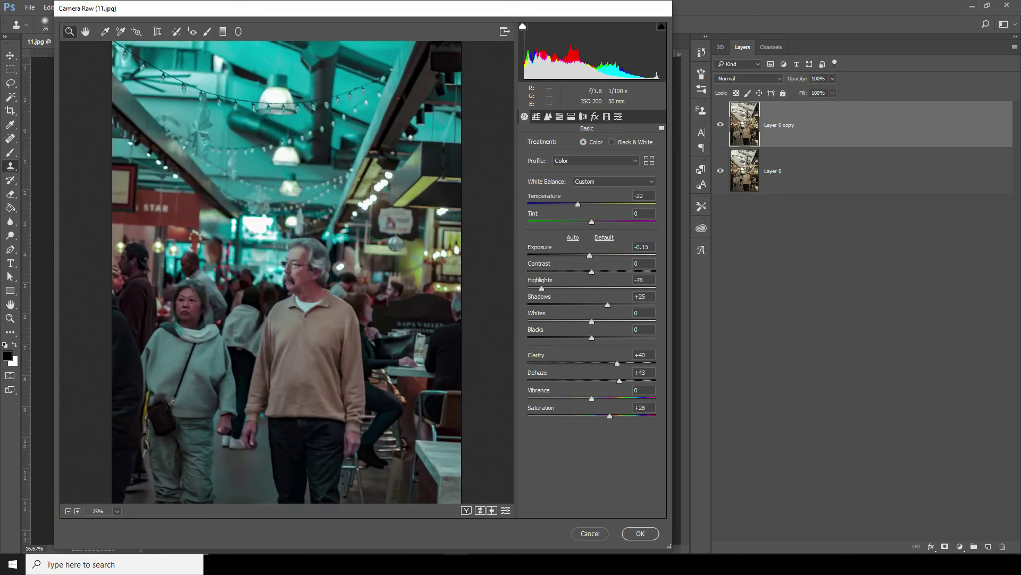
{"action": "left_click_drag", "start_coordinate": [578, 204], "coordinate": [576, 204]}
{"action": "left_click", "coordinate": [640, 533]}
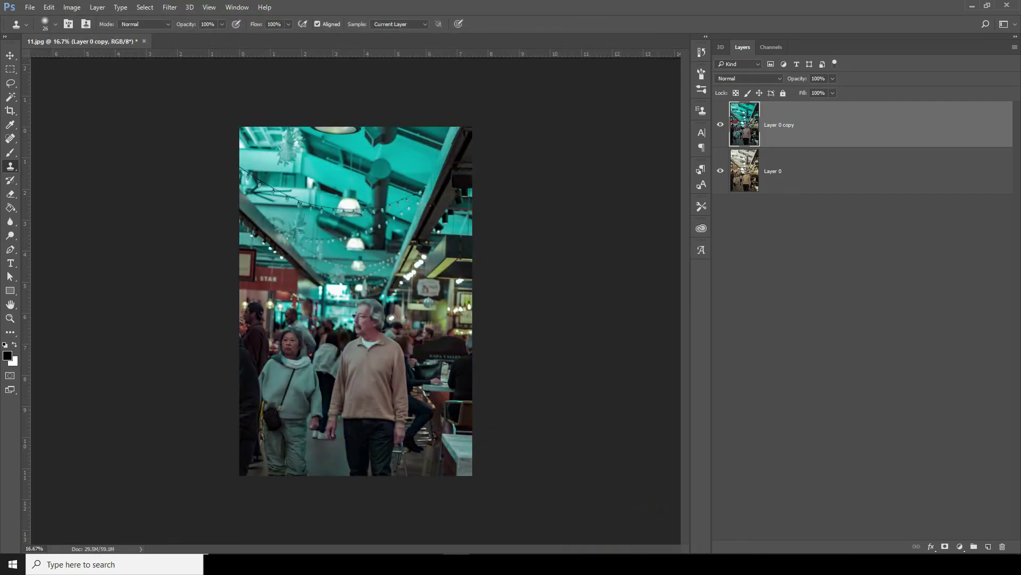
Compare the graded photo with the original by hiding and showing Layer 0 copy.
{"action": "left_click", "coordinate": [720, 125]}
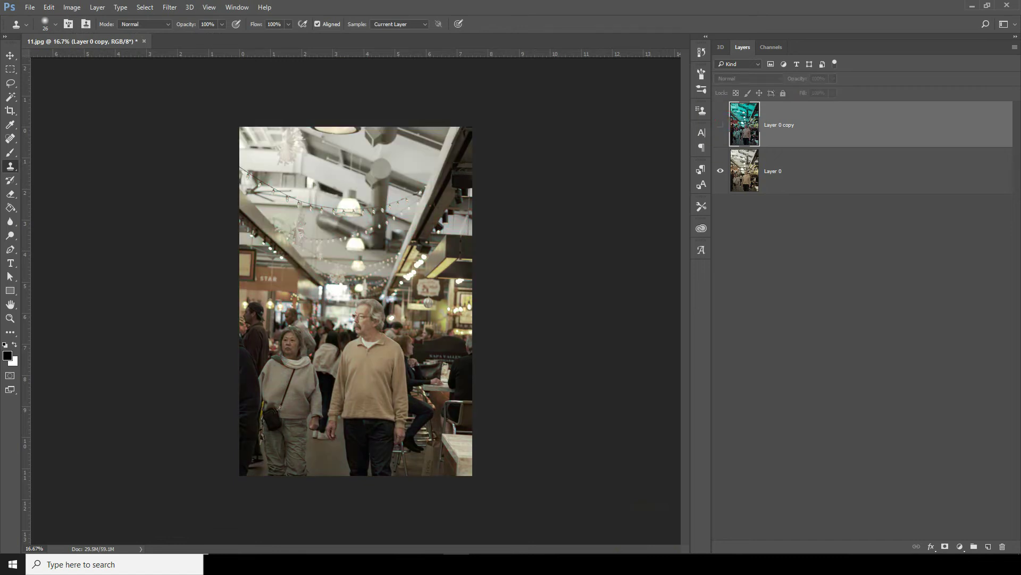
{"action": "left_click", "coordinate": [720, 124]}
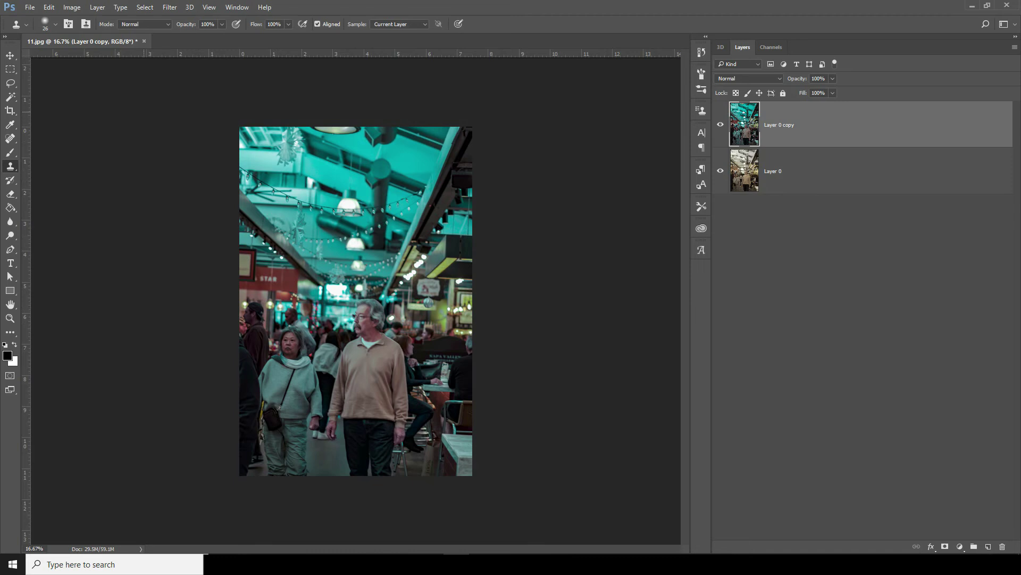
{"action": "key", "text": "v"}
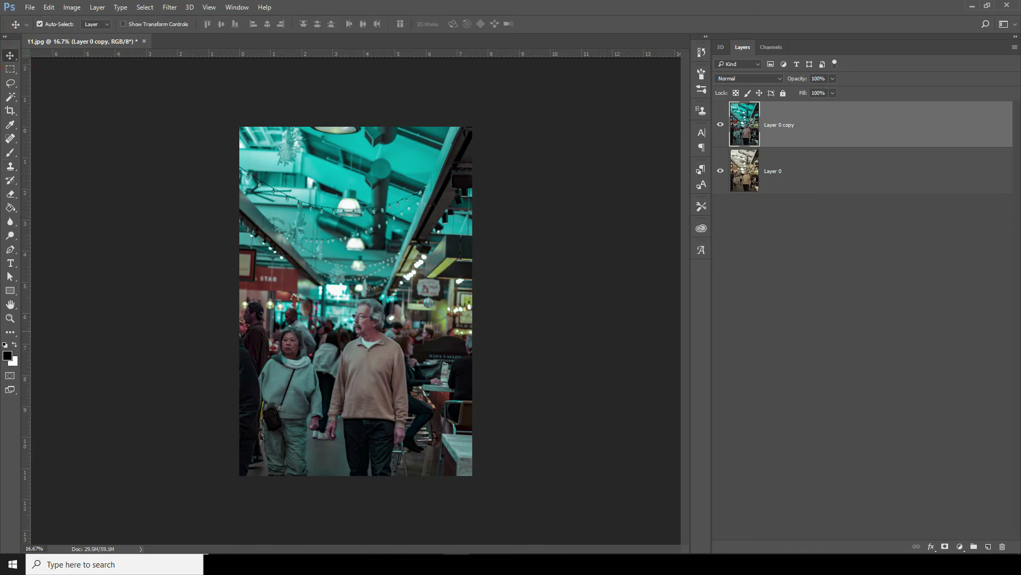
Add a Color Balance adjustment layer and set its Shadows to +10 toward red, with Magenta–Green kept close to neutral.
{"action": "left_click", "coordinate": [959, 547]}
{"action": "left_click", "coordinate": [952, 433]}
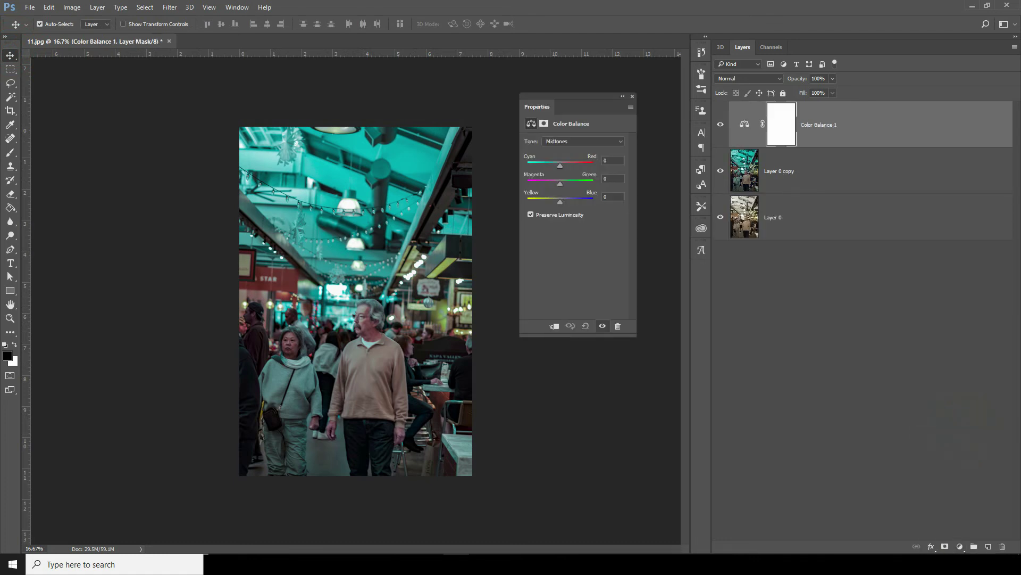
{"action": "left_click", "coordinate": [582, 141]}
{"action": "left_click", "coordinate": [580, 150]}
{"action": "left_click_drag", "start_coordinate": [561, 165], "coordinate": [561, 166]}
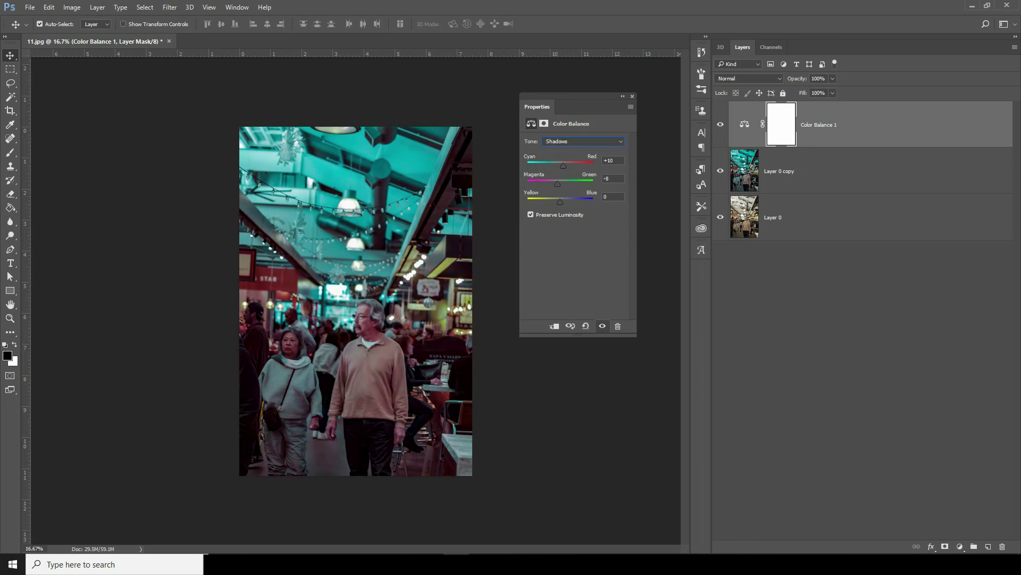
{"action": "left_click", "coordinate": [559, 184]}
{"action": "left_click", "coordinate": [632, 97]}
{"action": "left_click", "coordinate": [837, 405]}
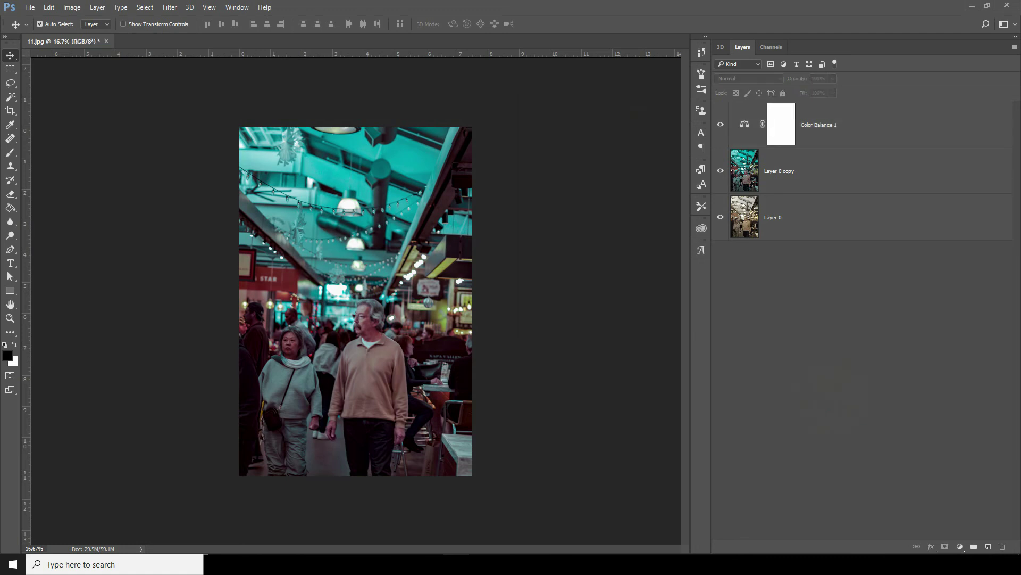